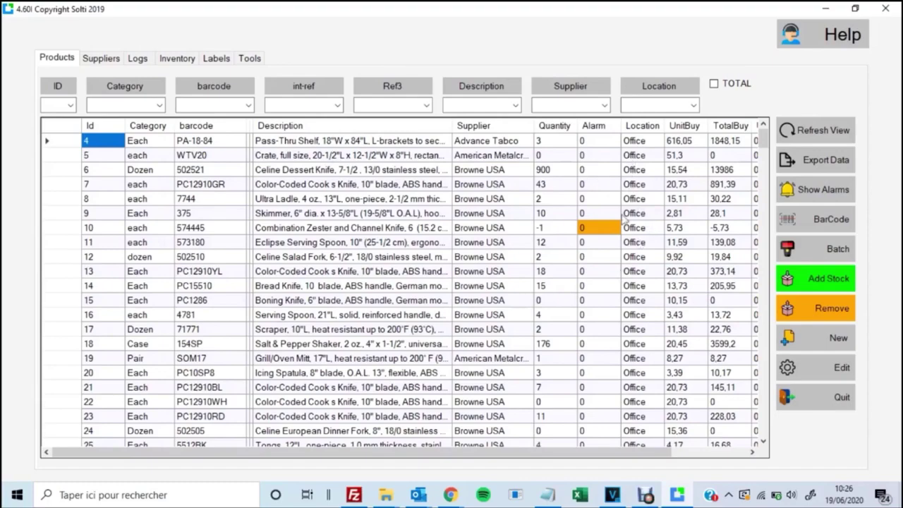
pyautogui.moveTo(565, 463); pyautogui.dragTo(625, 463)
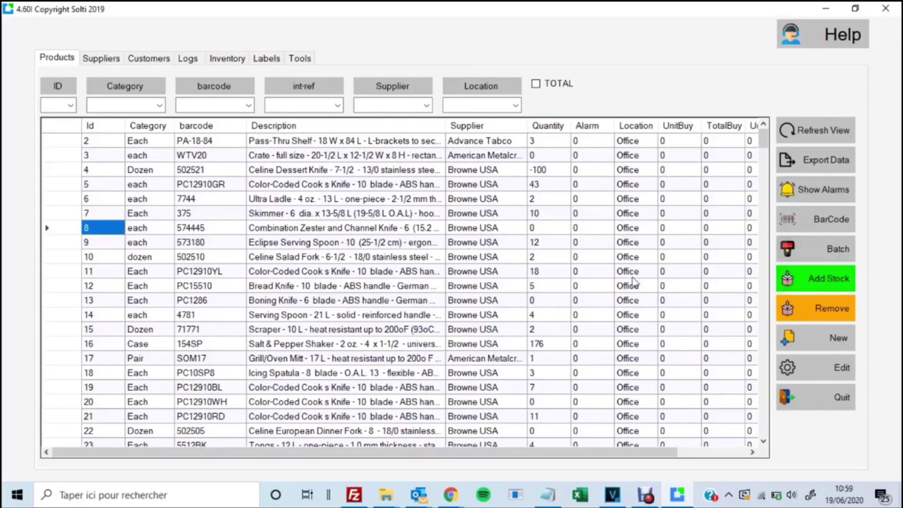
# - Add product 574445 with a quantity of 10 to a new stock entry
pyautogui.click(67, 231)
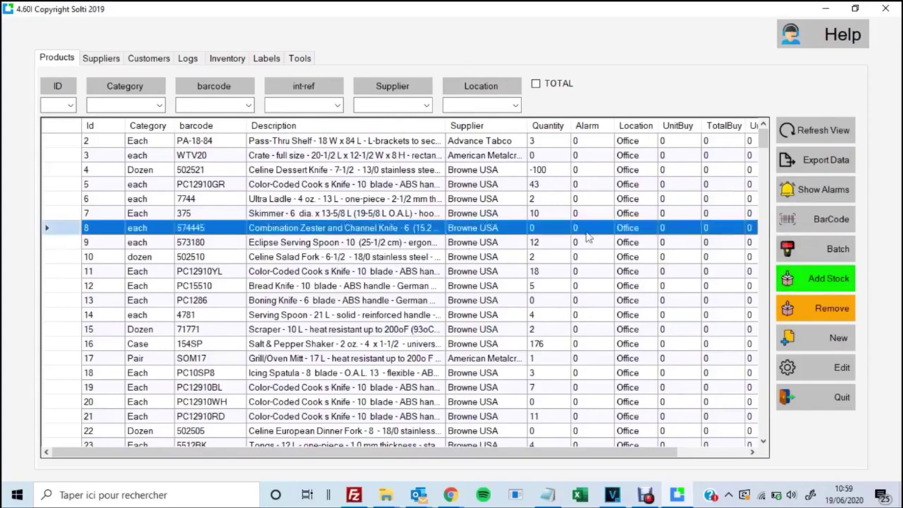
pyautogui.click(822, 287)
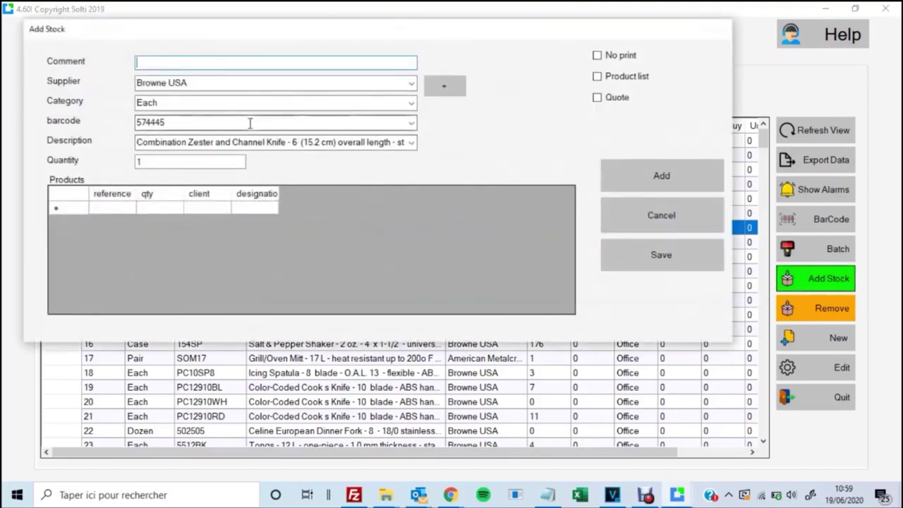
pyautogui.click(183, 160)
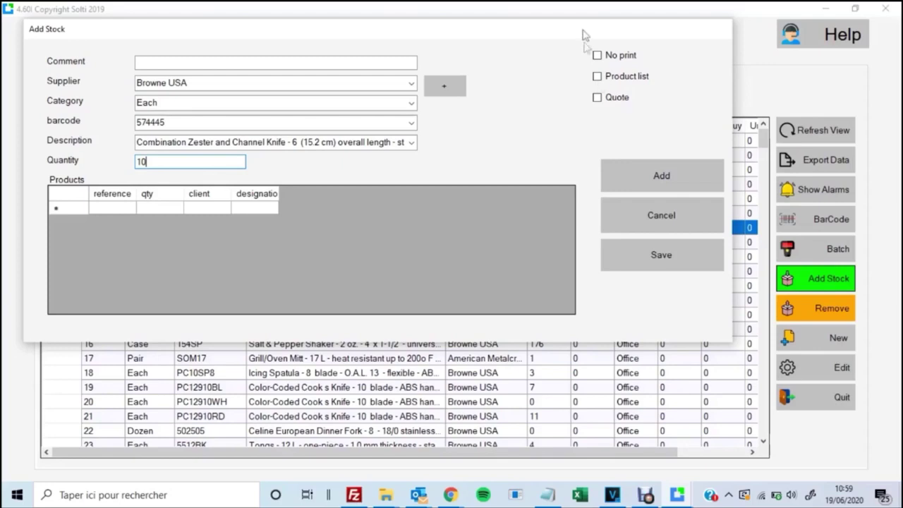
pyautogui.click(637, 192)
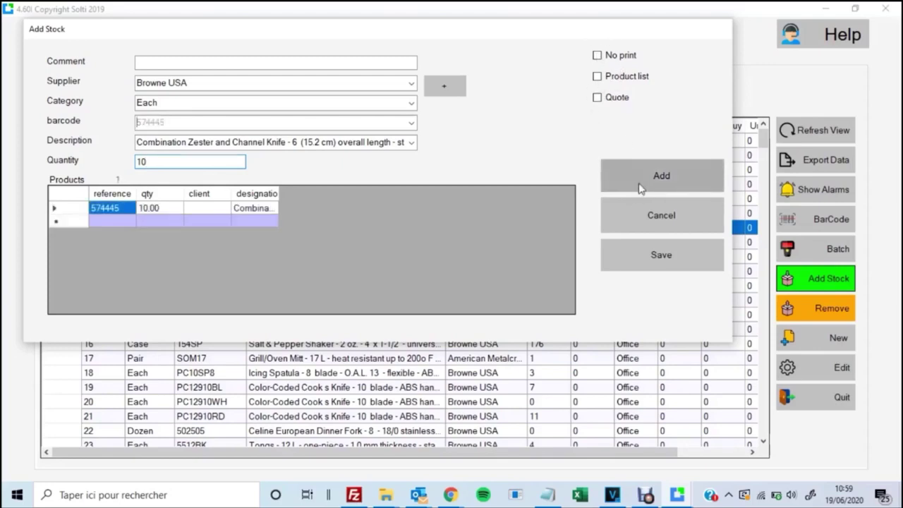
# - Add product C12463C from the Pack category with quantity 5 to the stock entry and save it
pyautogui.click(415, 103)
pyautogui.click(262, 159)
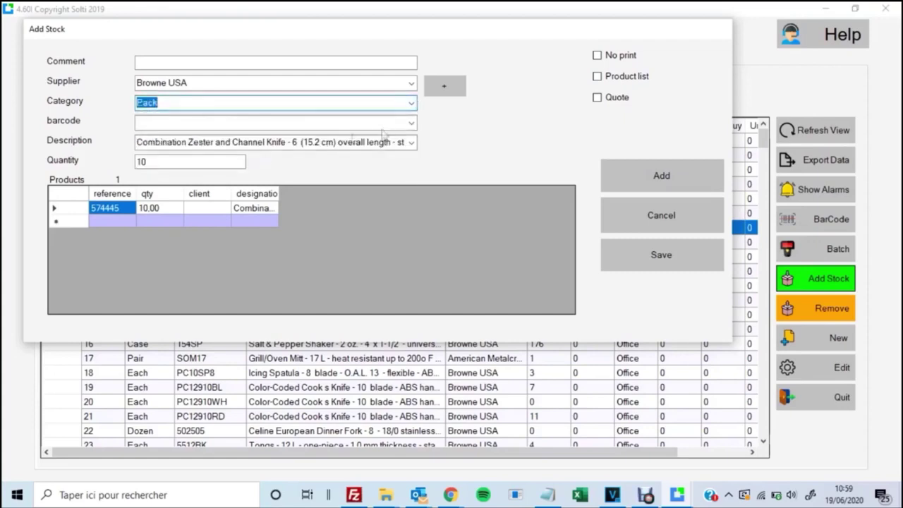
pyautogui.click(412, 123)
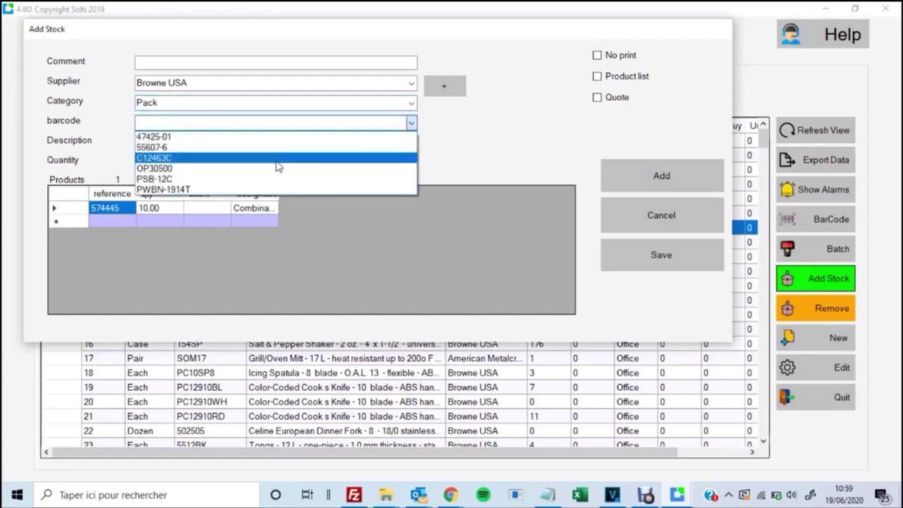
pyautogui.click(277, 158)
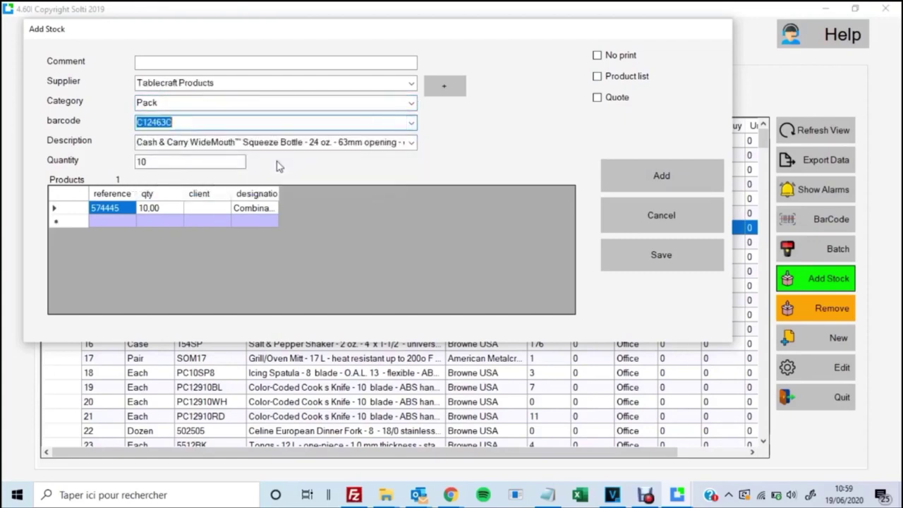
pyautogui.click(171, 159)
pyautogui.press('BackSpace')
pyautogui.press('BackSpace')
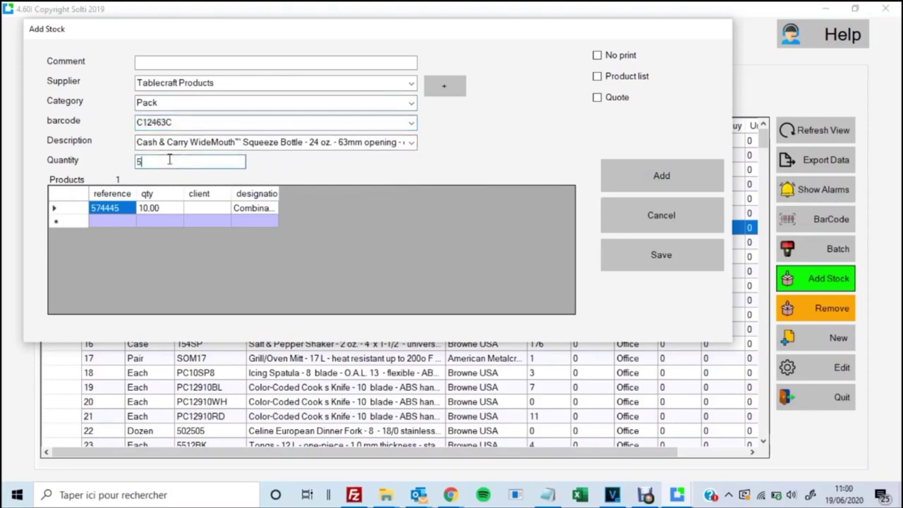
pyautogui.click(647, 176)
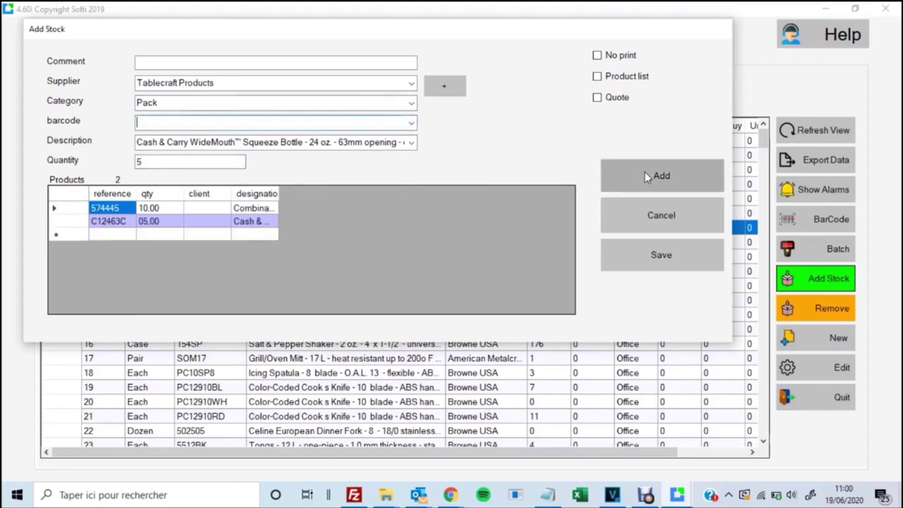
pyautogui.click(689, 261)
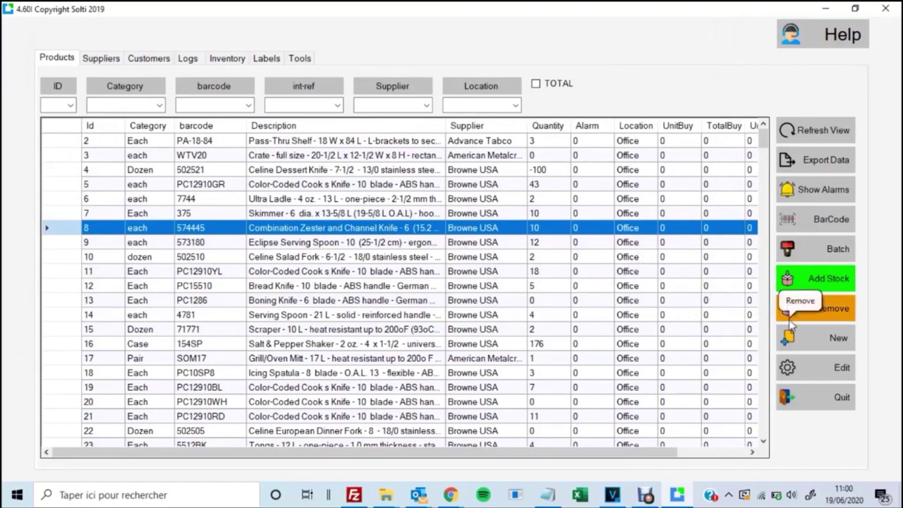
# - Remove one unit of product PC12910YL from stock, with SOLTI SOFTWARE as the user, and save the movement
pyautogui.rightClick(324, 278)
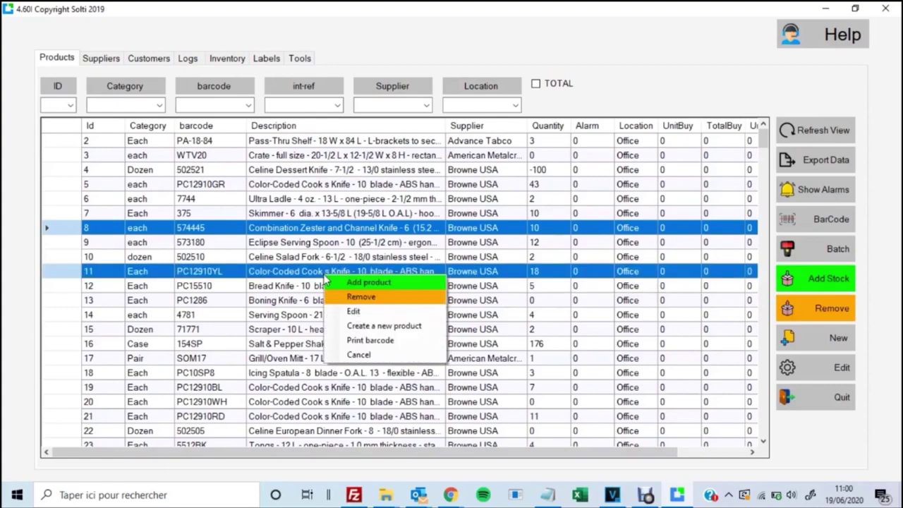
pyautogui.click(368, 302)
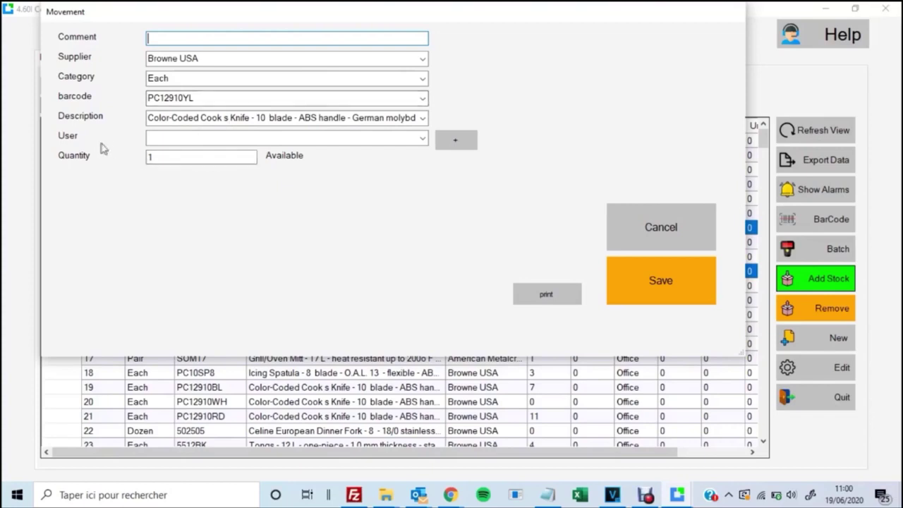
pyautogui.click(423, 139)
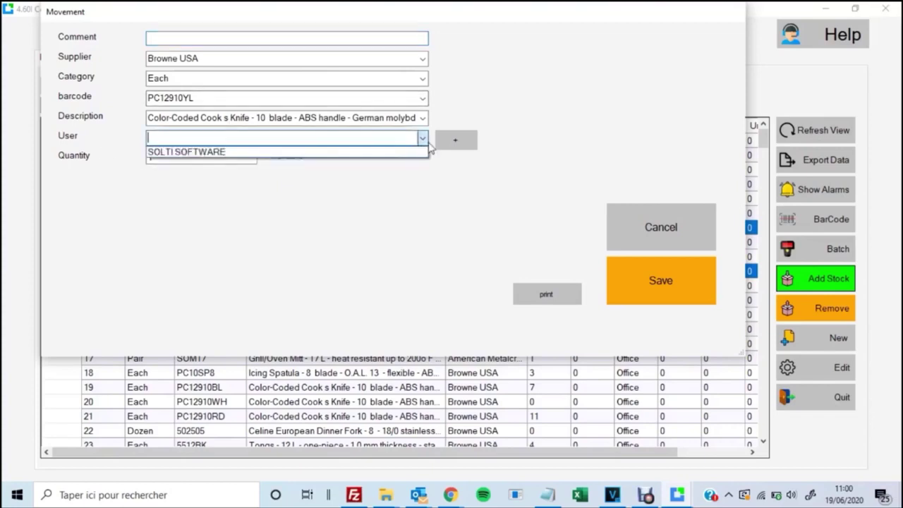
pyautogui.click(340, 153)
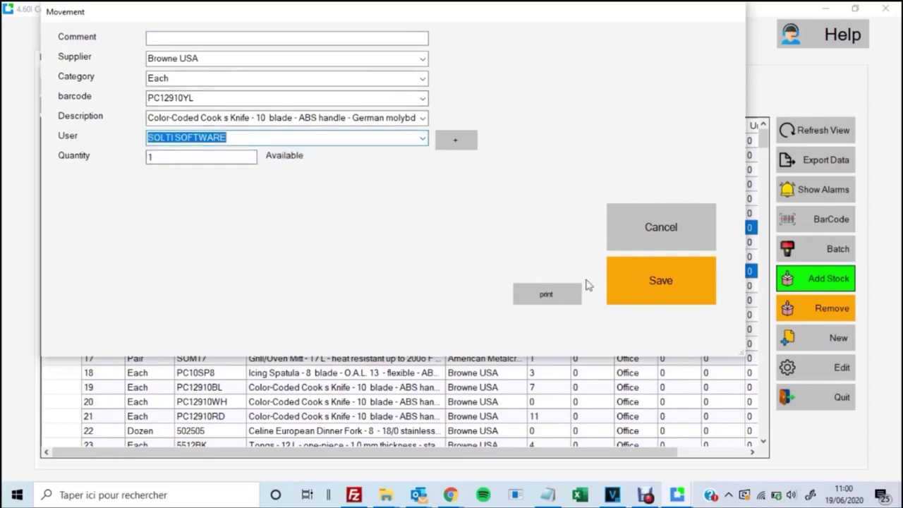
pyautogui.click(648, 291)
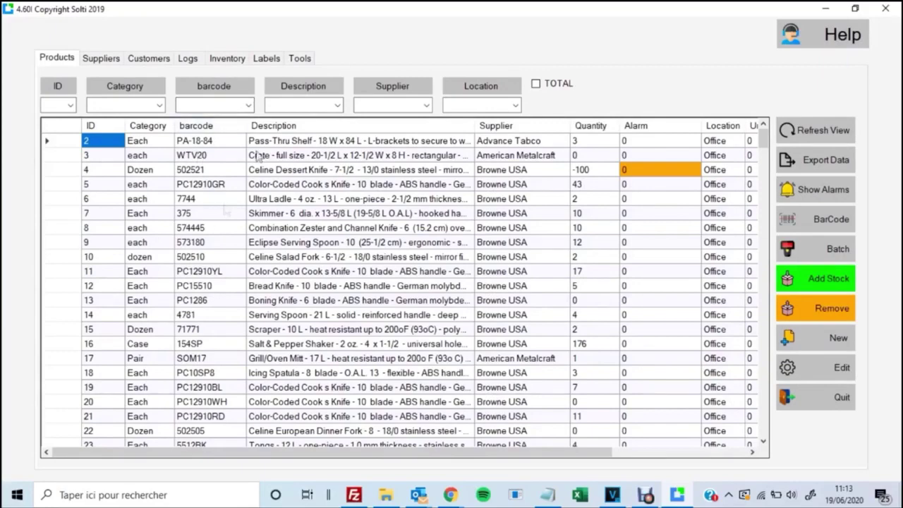
# - Open the movement logs and widen the Type and Dates columns
pyautogui.click(196, 63)
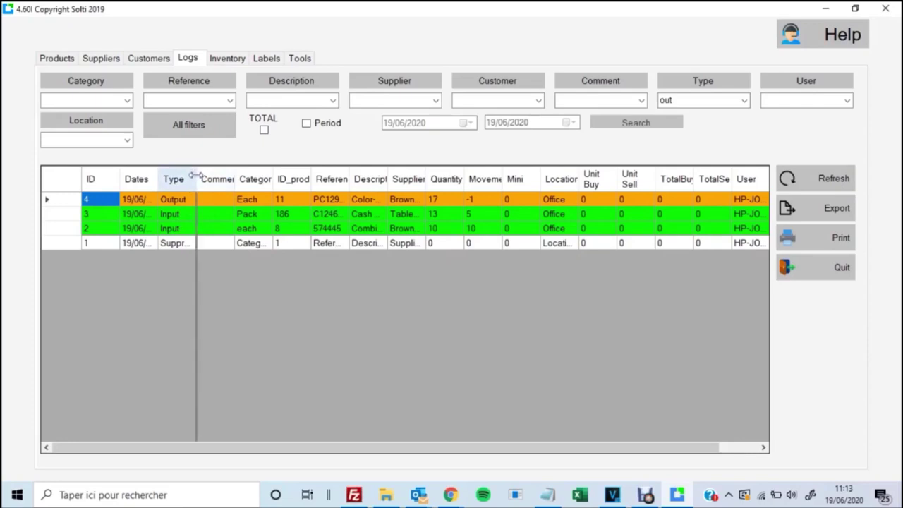
pyautogui.moveTo(199, 178); pyautogui.dragTo(222, 178)
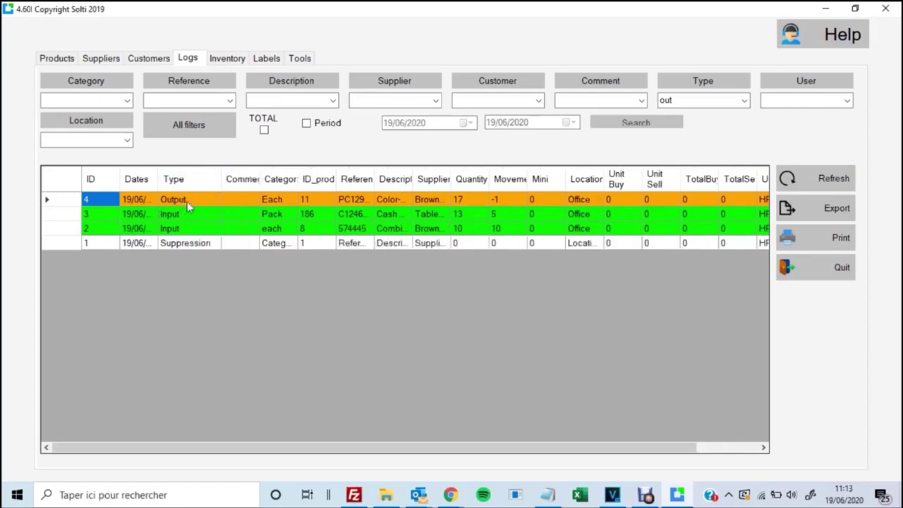
pyautogui.moveTo(159, 178); pyautogui.dragTo(203, 178)
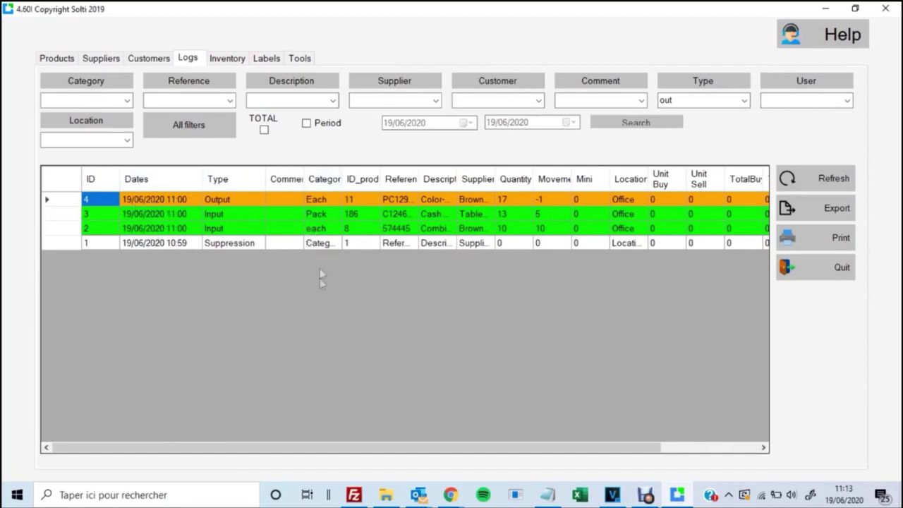
pyautogui.moveTo(433, 447); pyautogui.dragTo(605, 447)
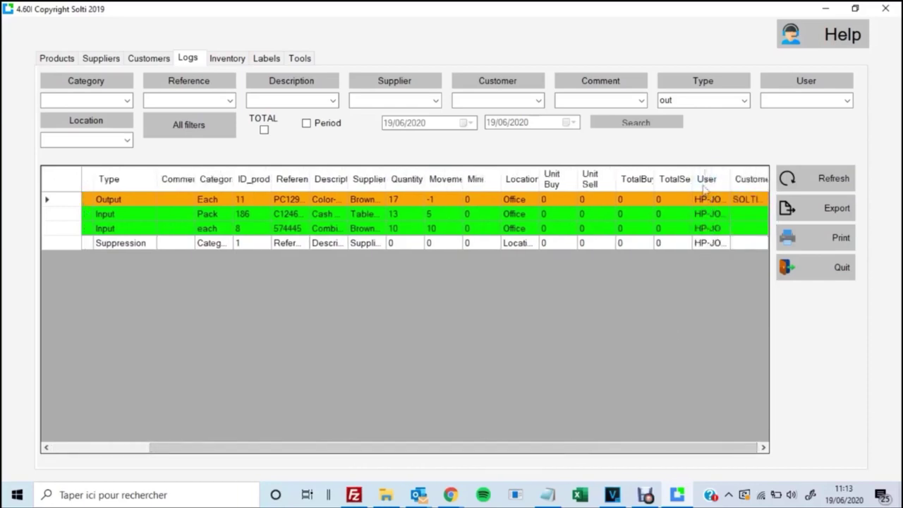
# - Set the log filters to type "out" and customer "SOLTI"
pyautogui.click(678, 101)
pyautogui.write('o')
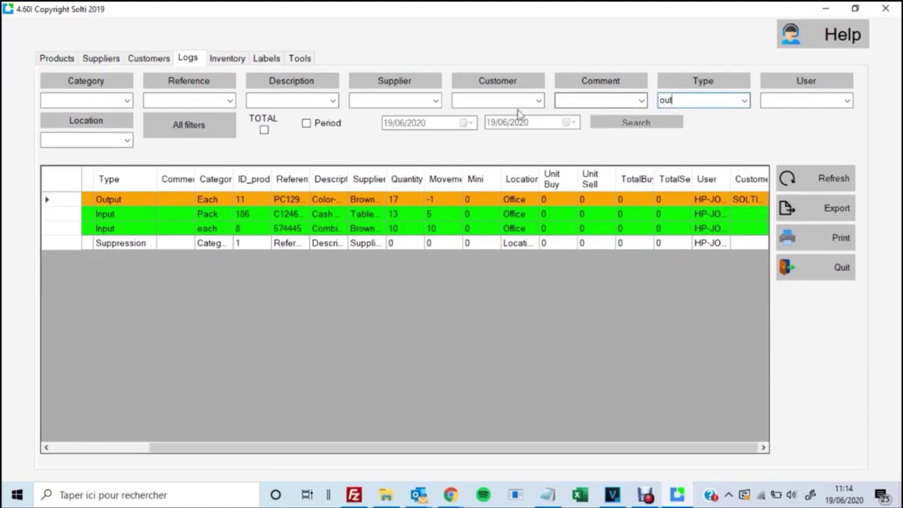
pyautogui.click(496, 100)
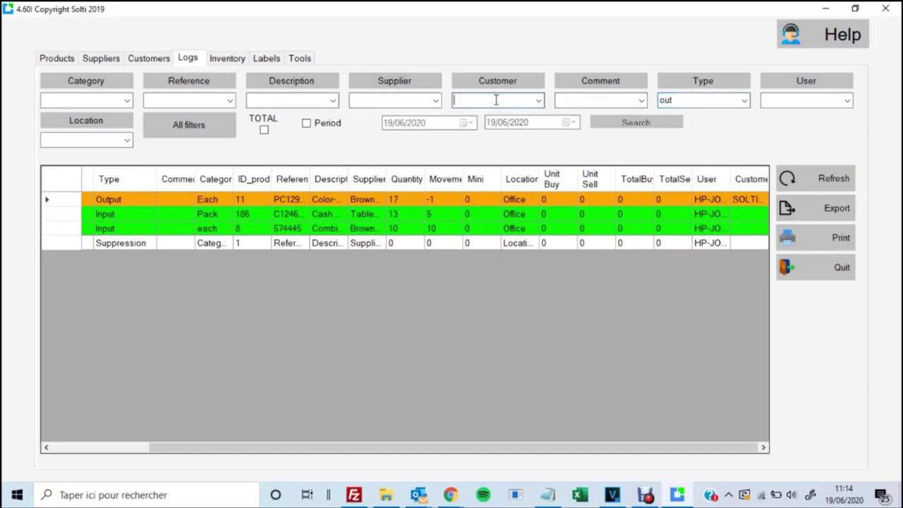
pyautogui.write('SOL')
# - Limit the logs to the period 01/06/2020 to 30/06/2020 and apply all filters together
pyautogui.click(306, 123)
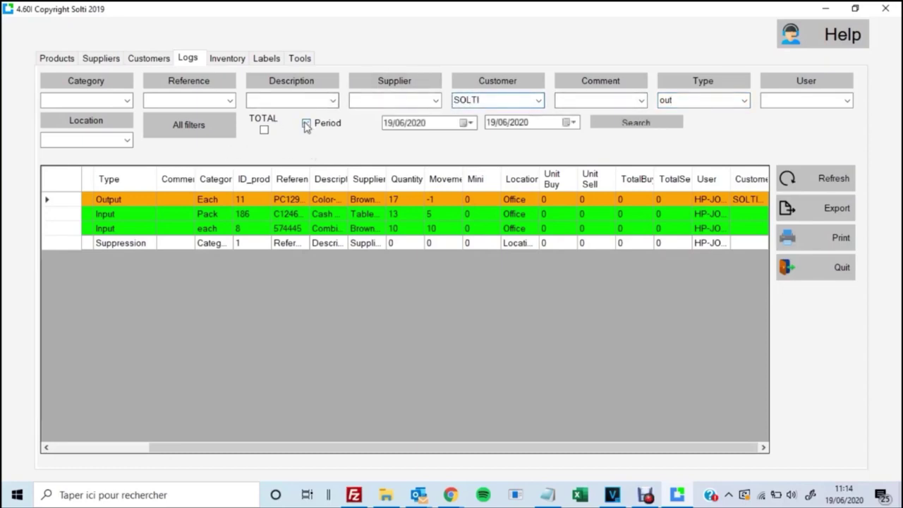
pyautogui.click(464, 124)
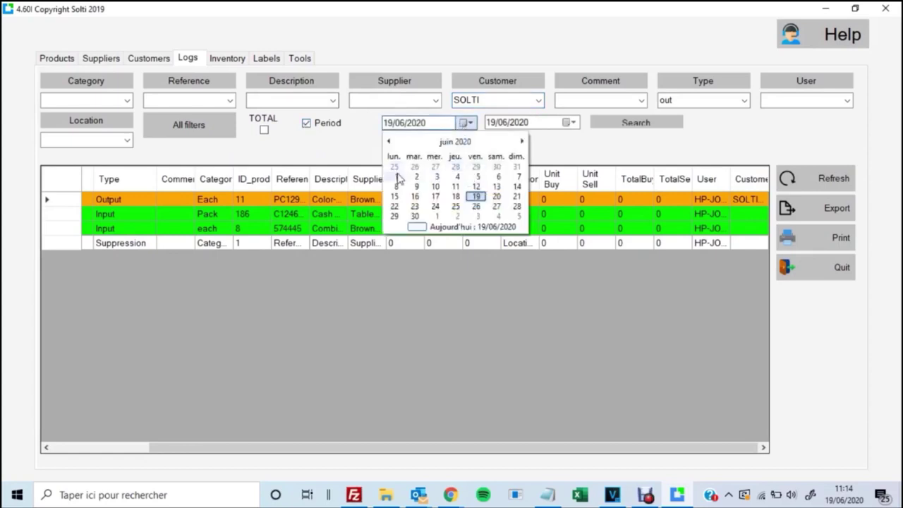
pyautogui.click(395, 177)
pyautogui.click(569, 122)
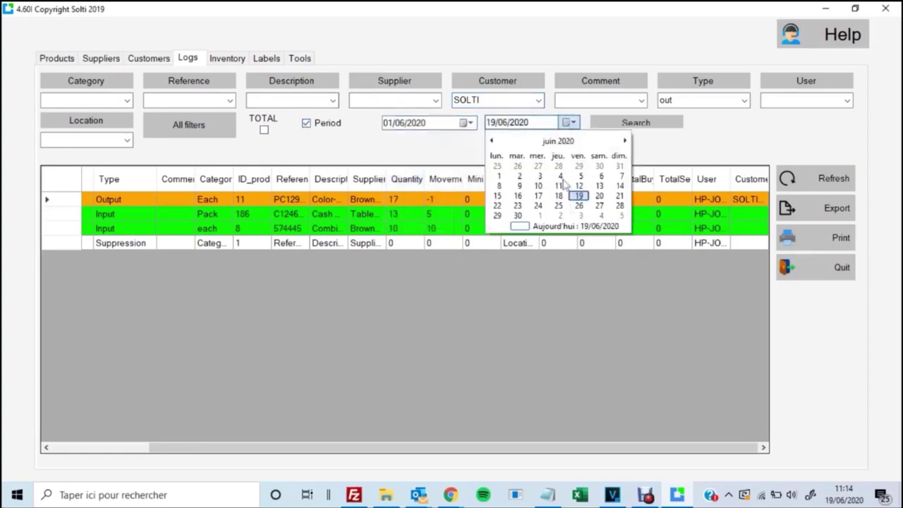
pyautogui.click(518, 215)
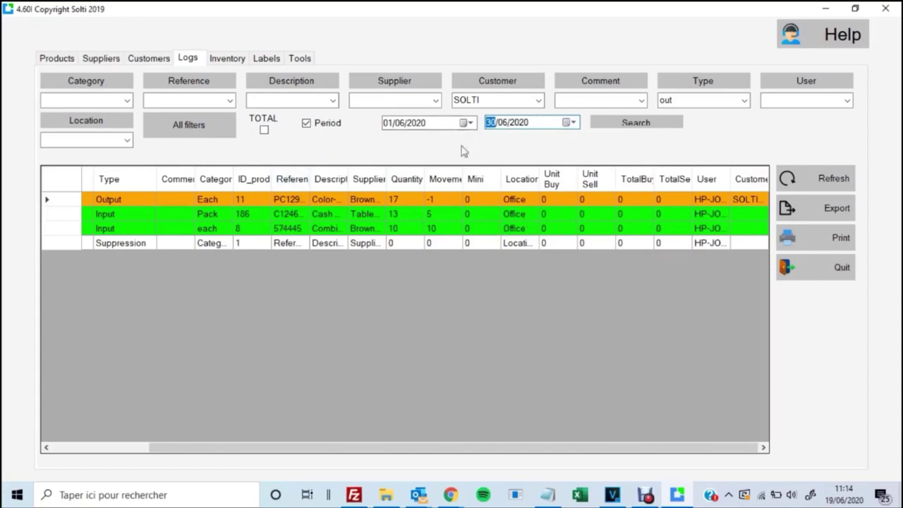
pyautogui.click(219, 134)
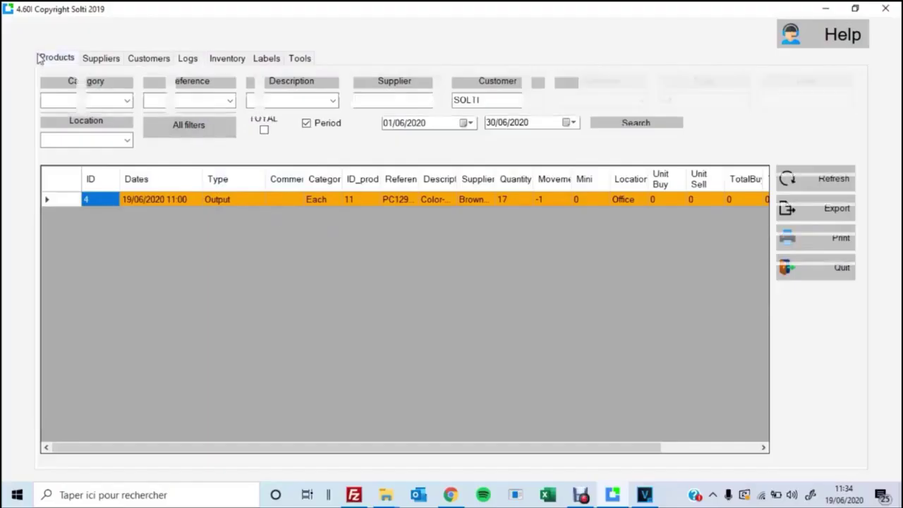
# - Return to the product list and view the actions available for product PC12910GR
pyautogui.click(41, 59)
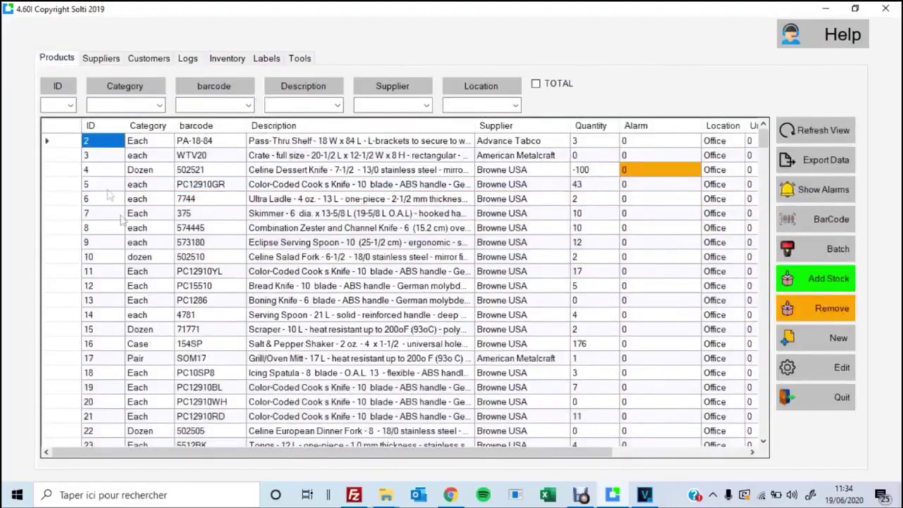
pyautogui.click(64, 185)
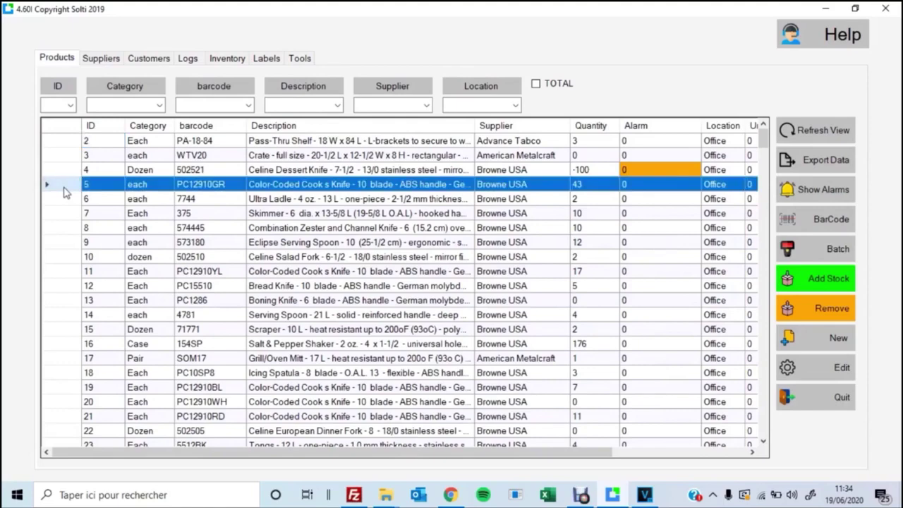
pyautogui.rightClick(124, 189)
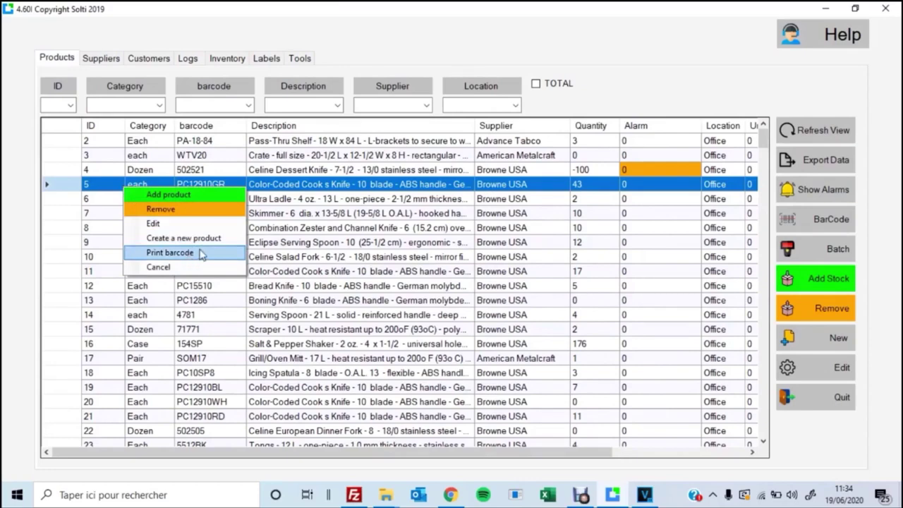
pyautogui.click(421, 62)
# - Set up a label for the Kit category with reference 4002100
pyautogui.click(267, 58)
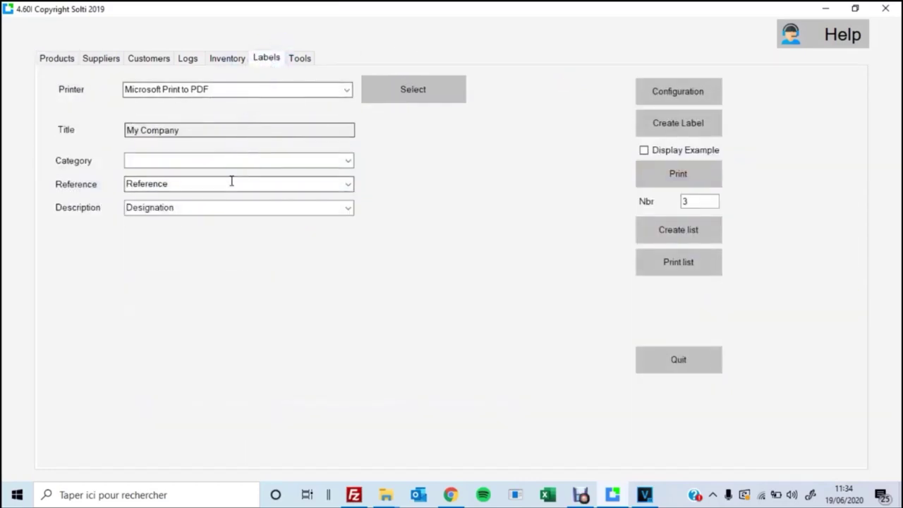
pyautogui.click(351, 161)
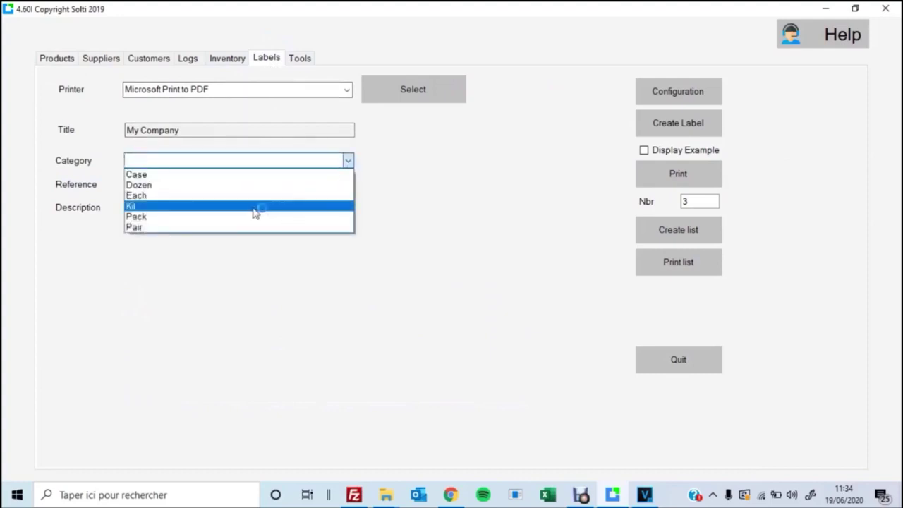
pyautogui.click(256, 207)
pyautogui.click(350, 182)
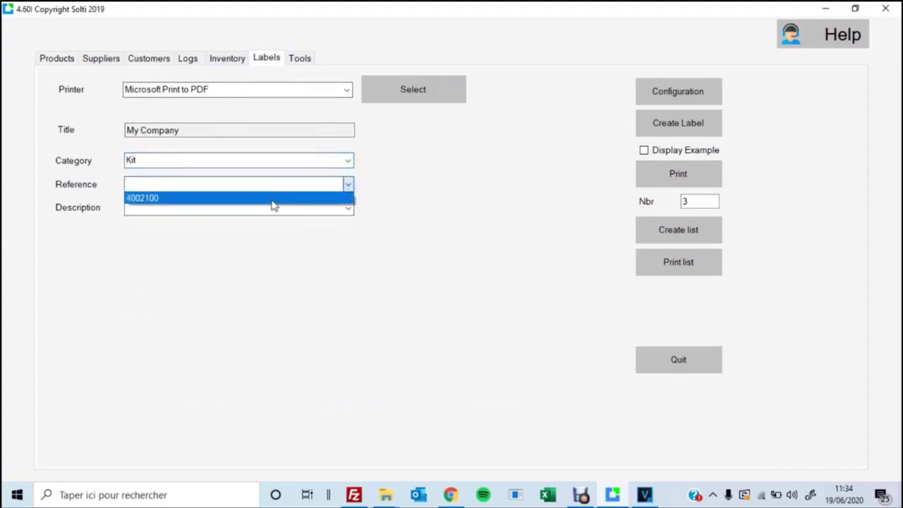
pyautogui.click(274, 204)
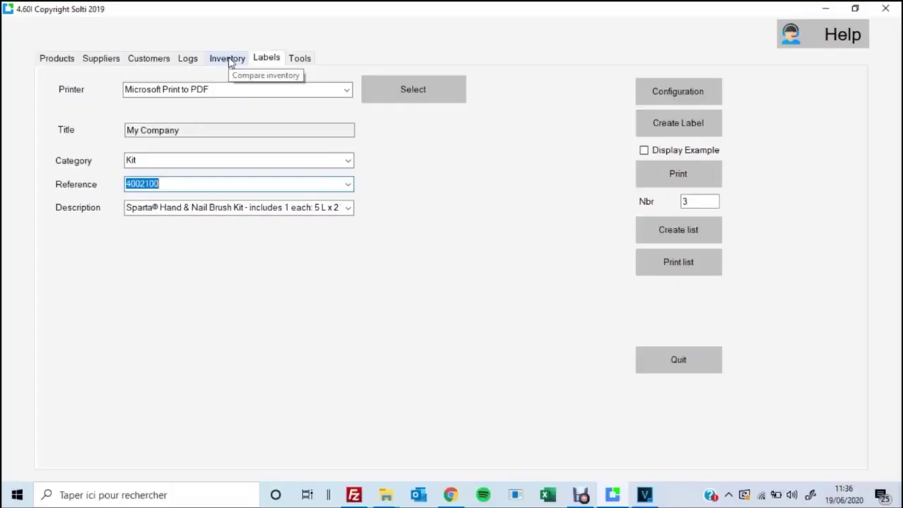
# - Start a new inventory comparison with the product list loaded
pyautogui.click(227, 59)
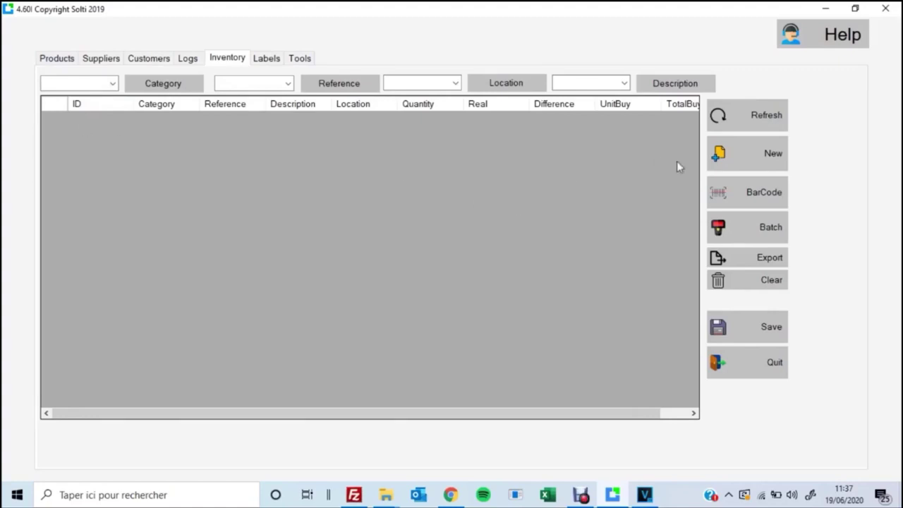
pyautogui.click(731, 162)
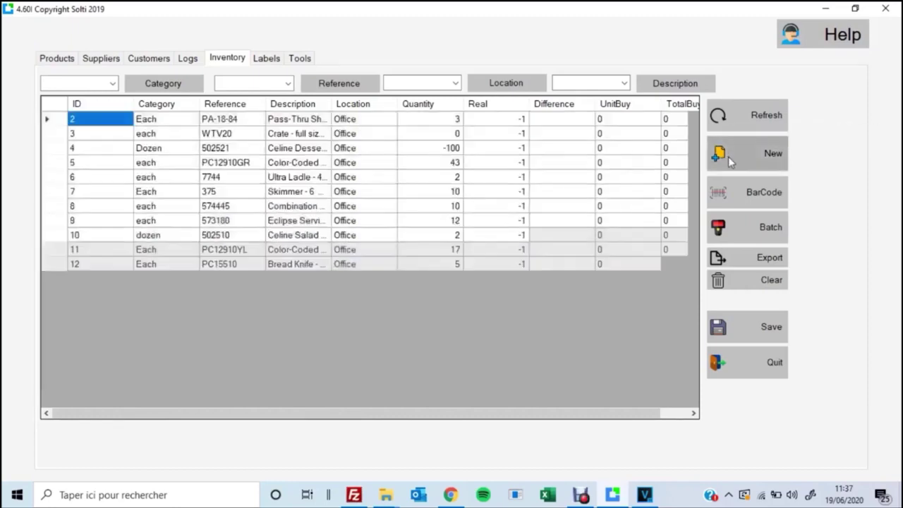